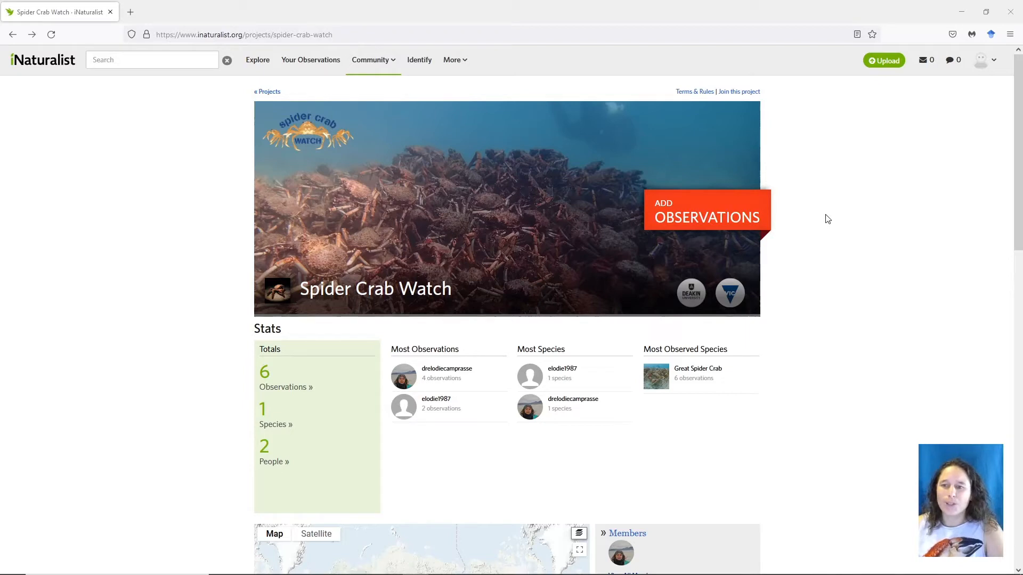
# Start a new observation for the Spider Crab Watch project and set the species seen to Great Spider Crab
pyautogui.click(745, 220)
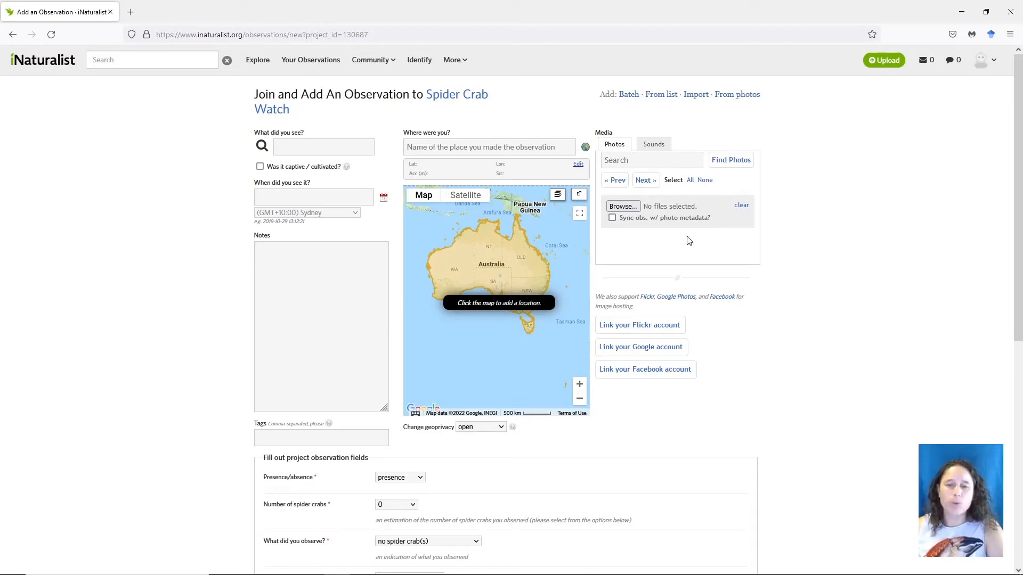
pyautogui.click(324, 149)
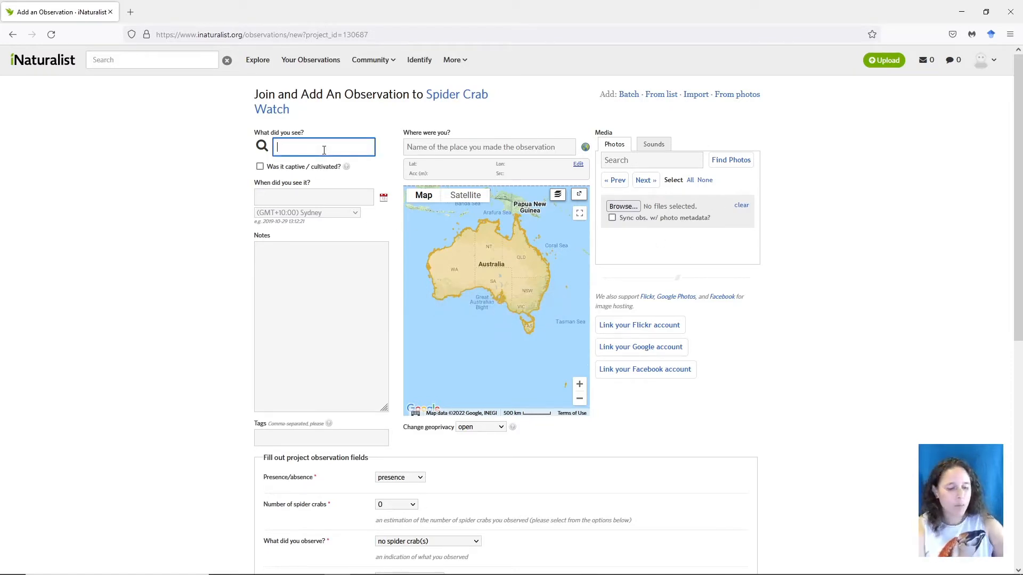
pyautogui.write('great sp')
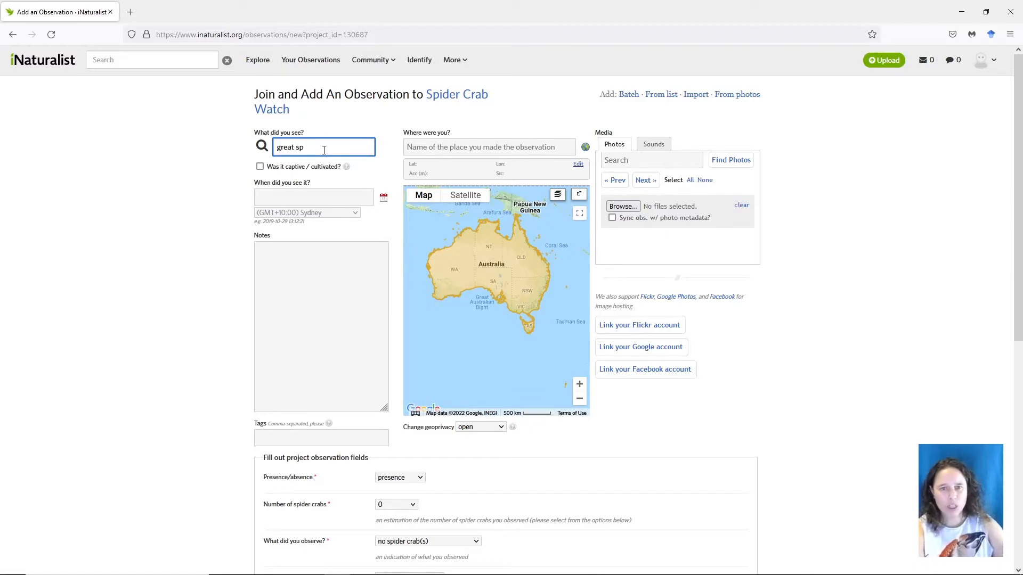
pyautogui.write('ider crab')
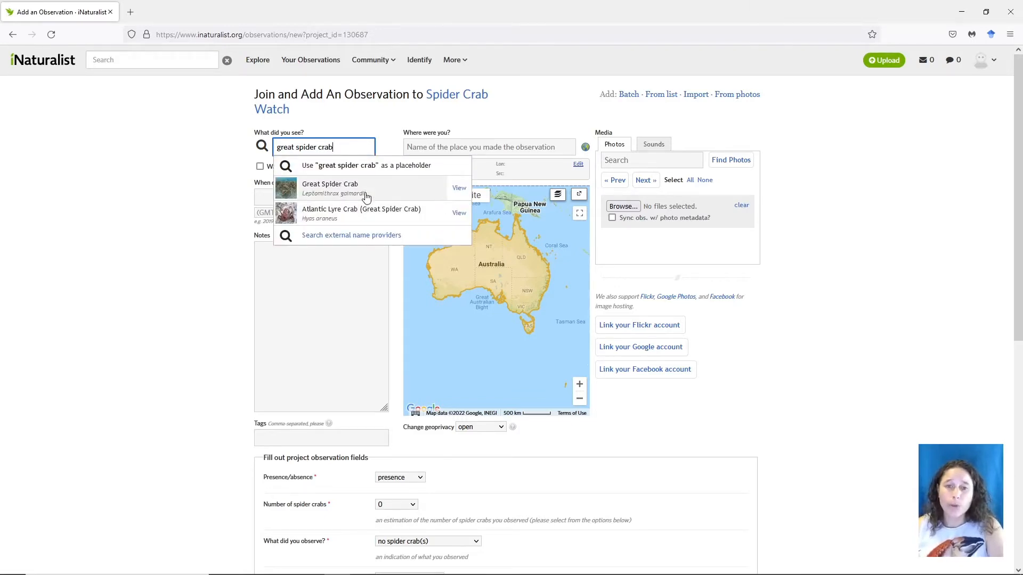
pyautogui.click(384, 196)
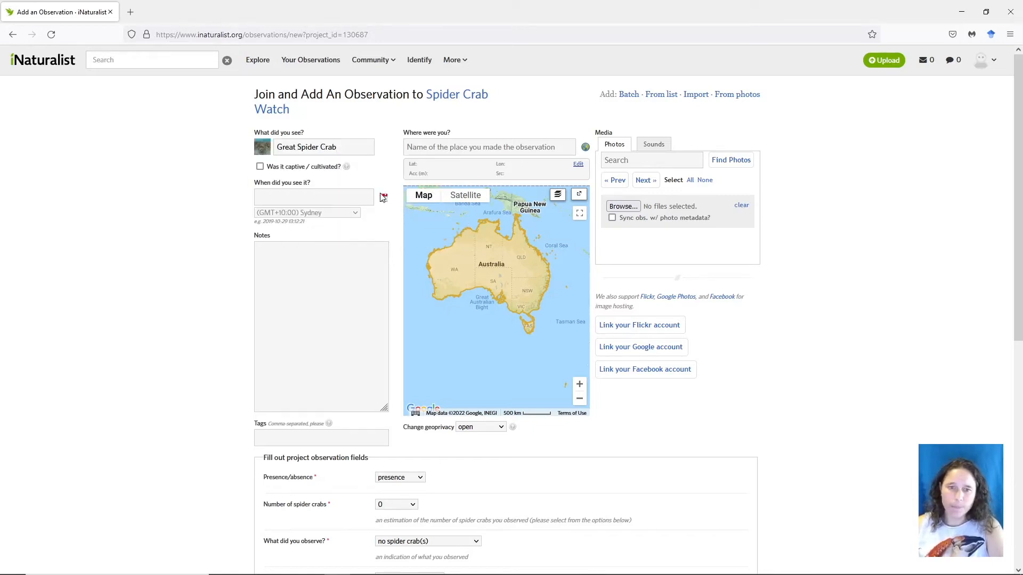
pyautogui.click(371, 198)
pyautogui.click(384, 199)
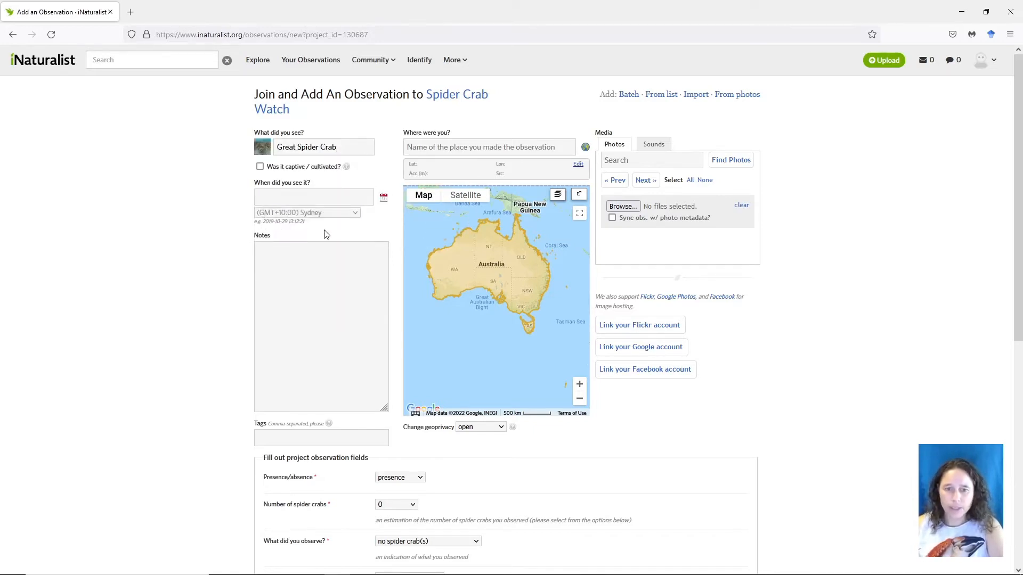
pyautogui.click(384, 200)
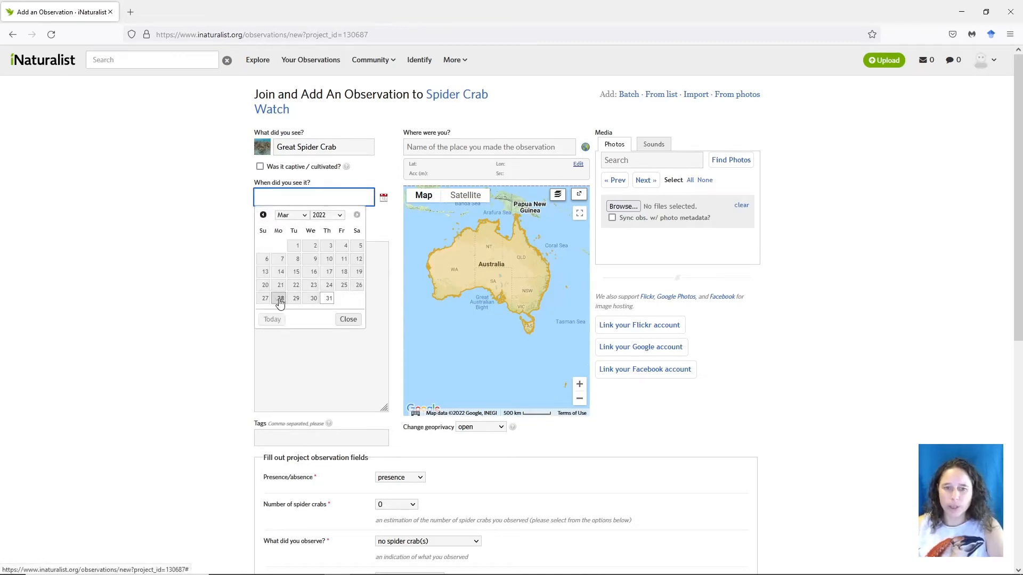
pyautogui.click(296, 299)
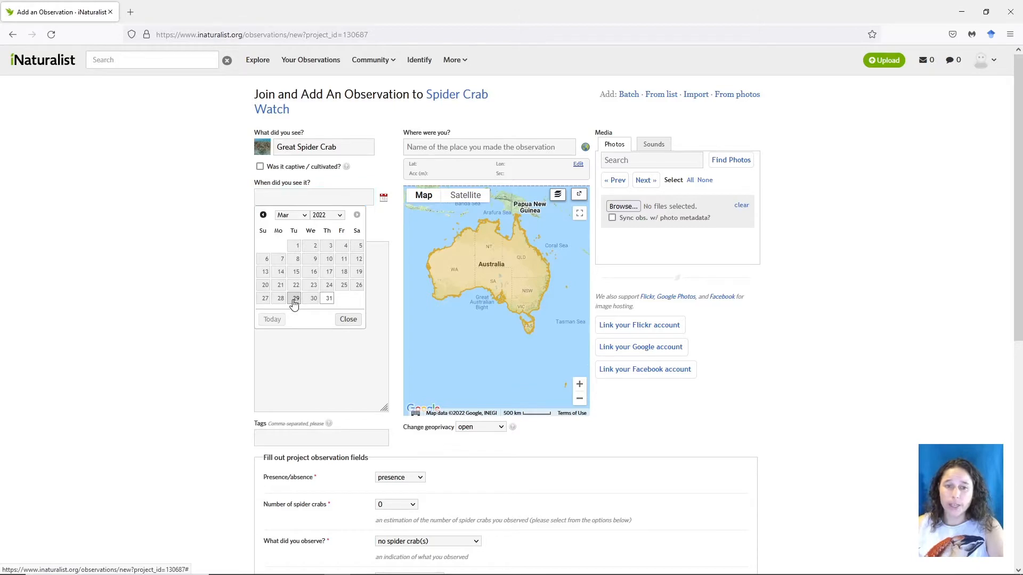
pyautogui.click(333, 197)
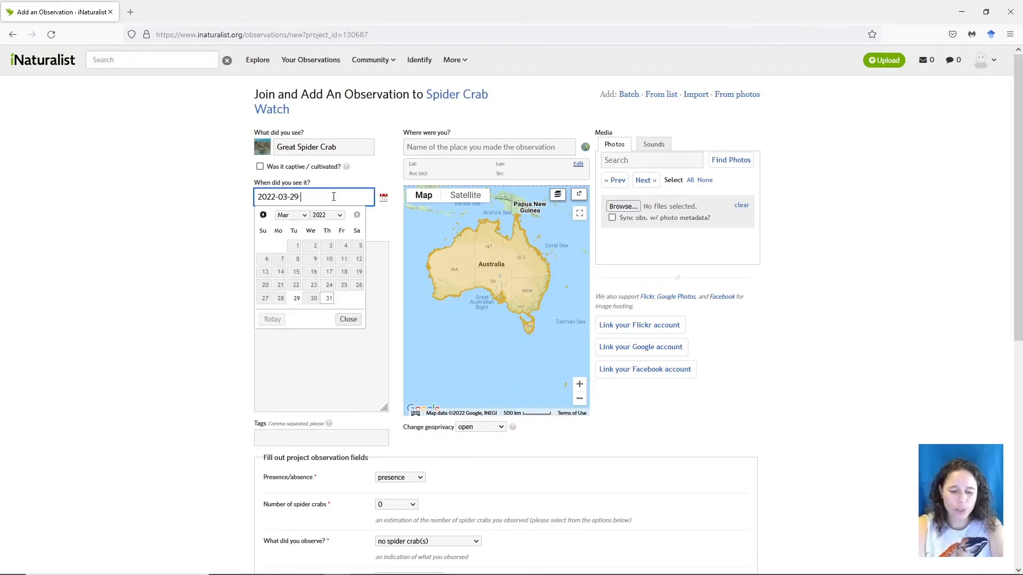
pyautogui.write('11')
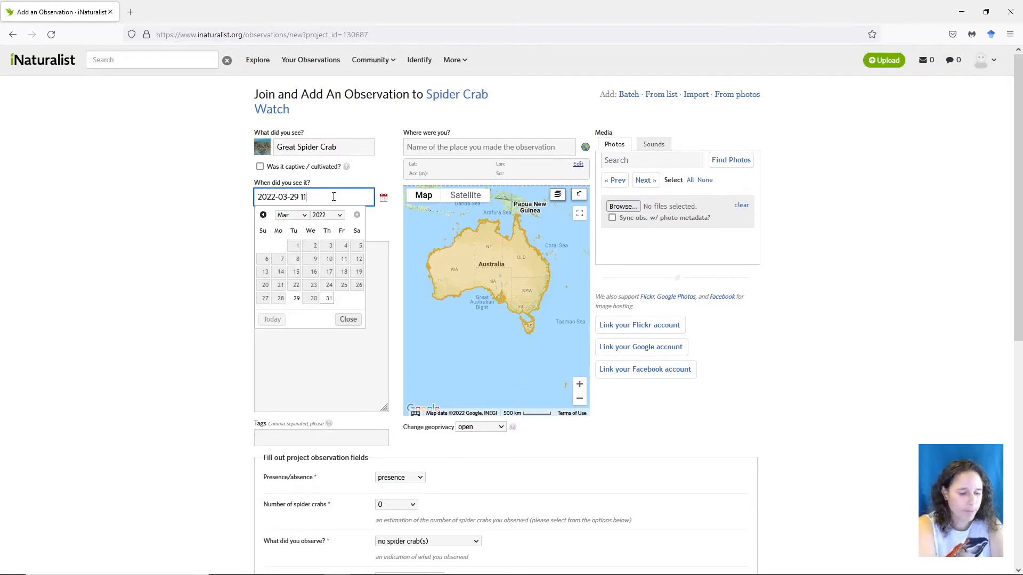
pyautogui.write('AM')
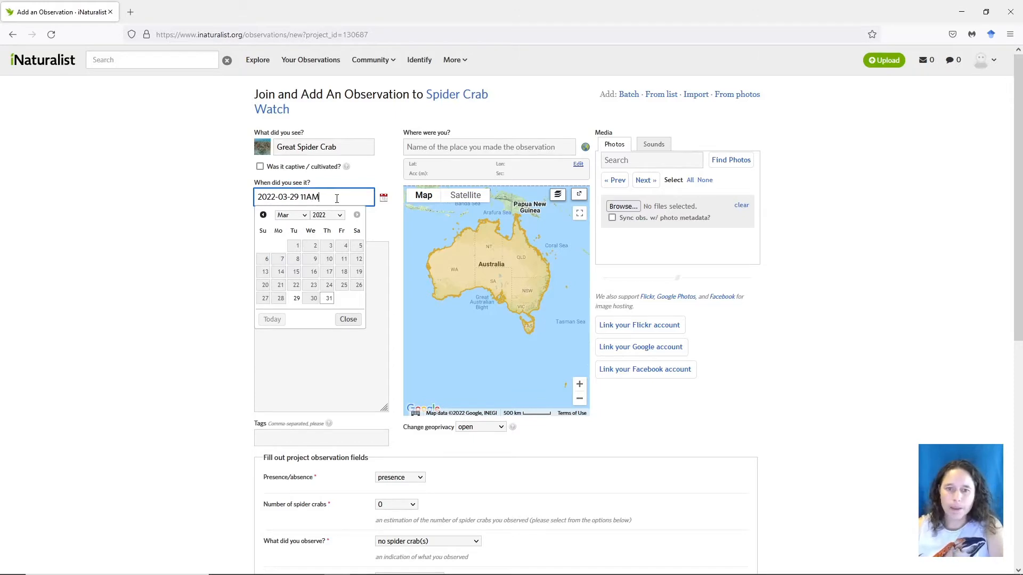
pyautogui.click(390, 223)
# Enter the observation note "90 mins dive under the pier"
pyautogui.click(359, 269)
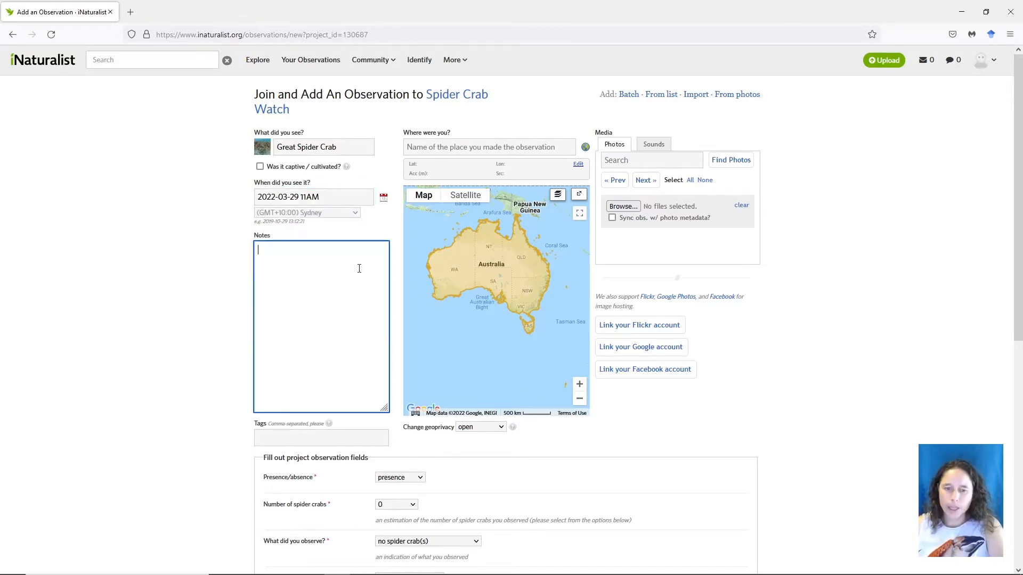
pyautogui.write('90 ')
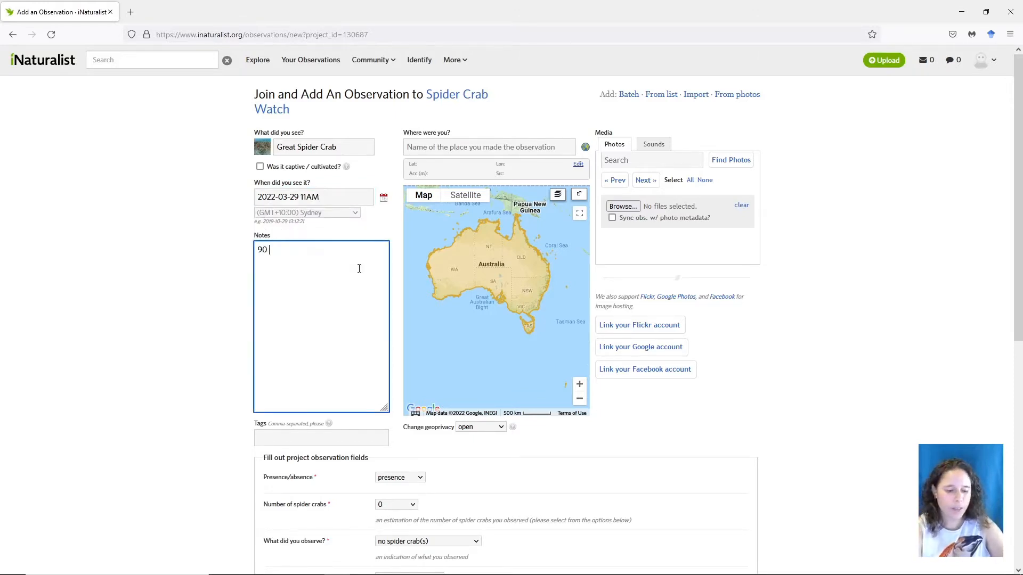
pyautogui.write('mins dive')
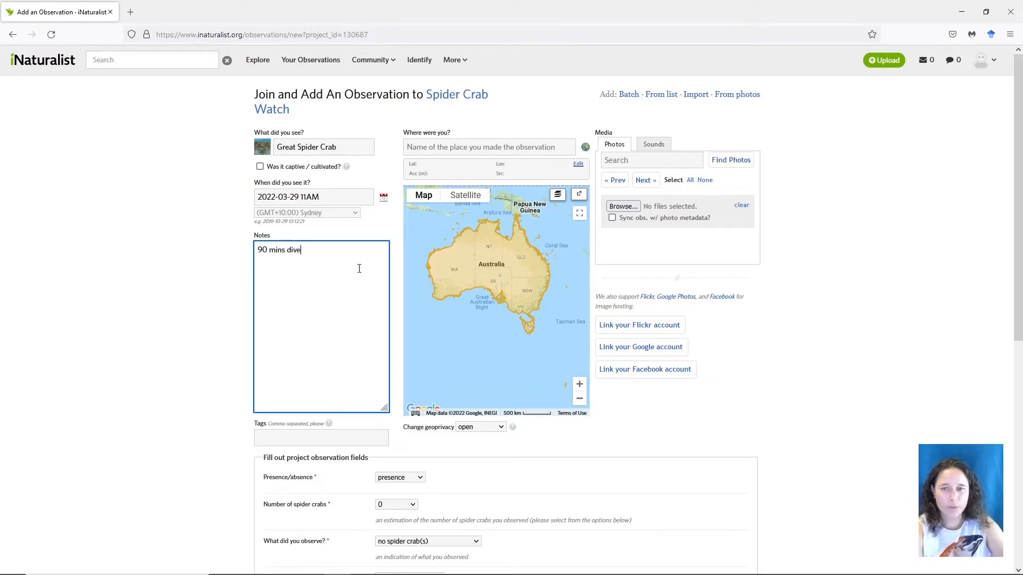
pyautogui.write(' arou')
pyautogui.press('BackSpace')
pyautogui.press('BackSpace')
pyautogui.press('BackSpace')
pyautogui.press('BackSpace')
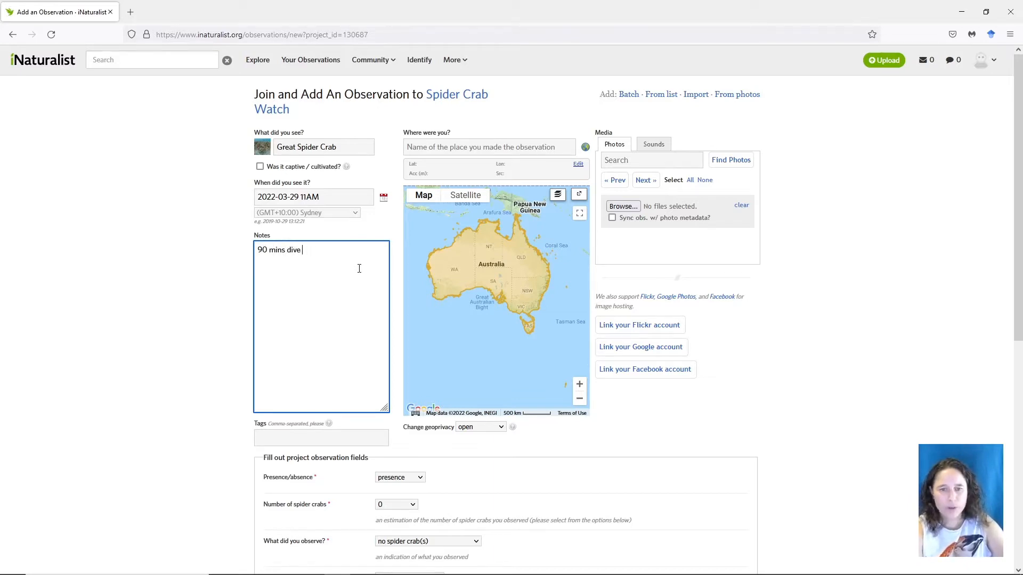
pyautogui.write('under the pier')
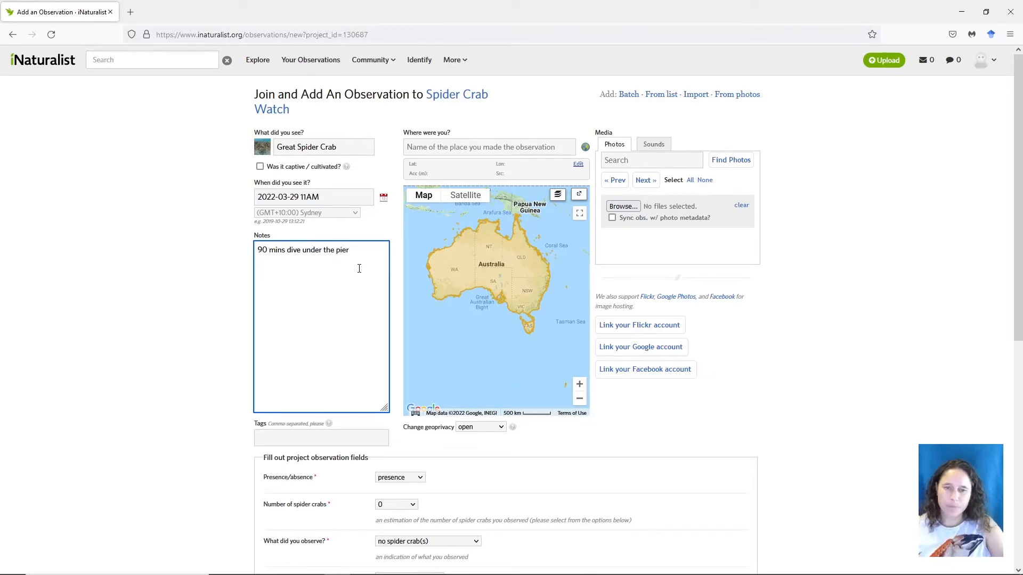
# Enter "Blairgowrie Yacht Squadron" as the observation place and search for it on the map
pyautogui.click(449, 144)
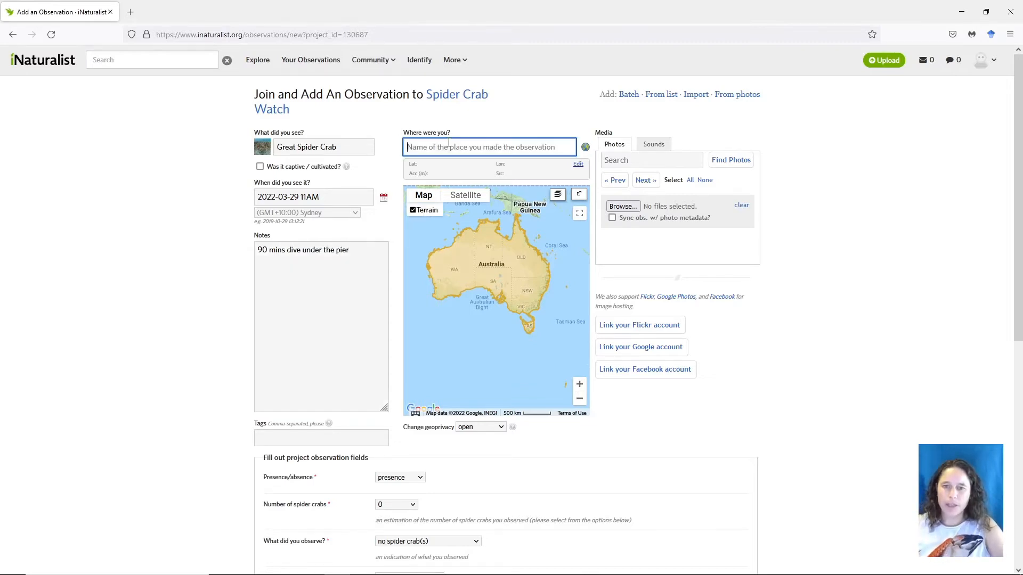
pyautogui.write('Bla')
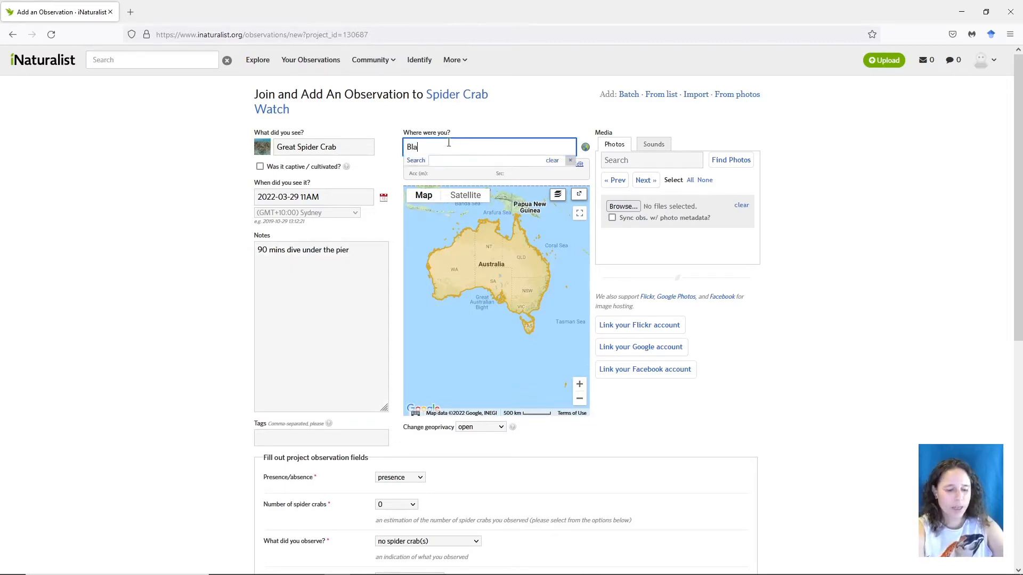
pyautogui.write('irgowrie ')
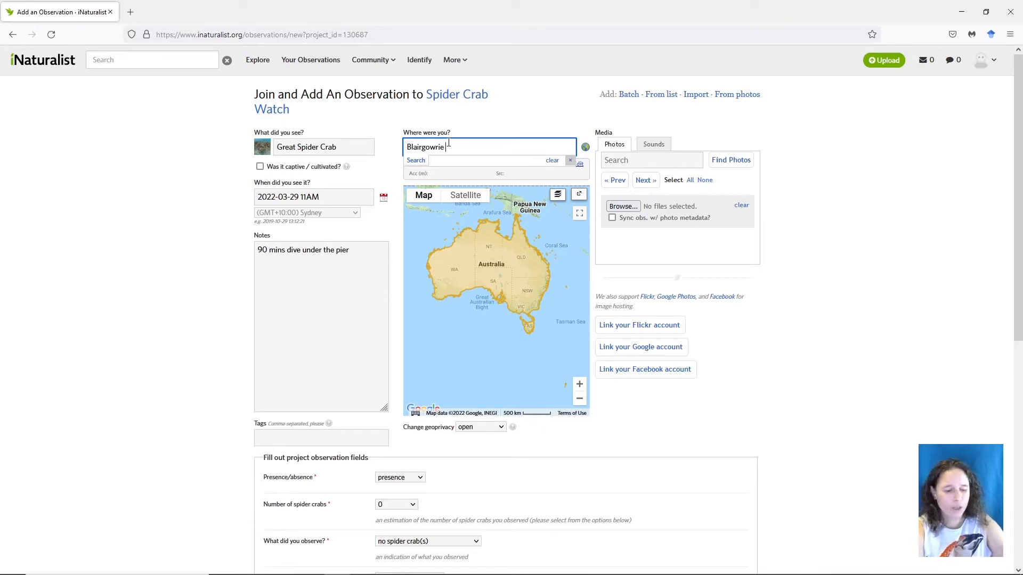
pyautogui.write('Yacht S')
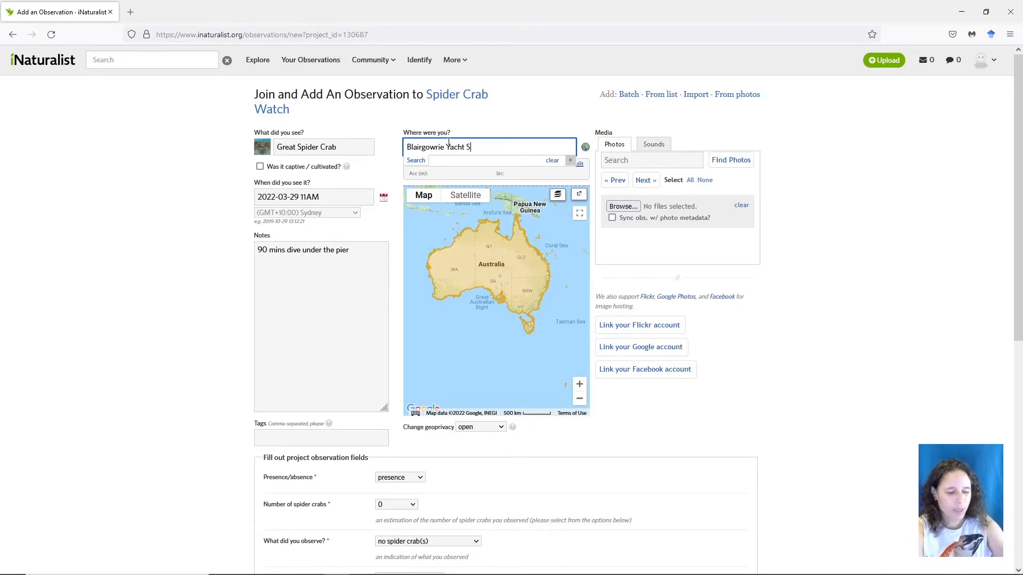
pyautogui.write('quardo')
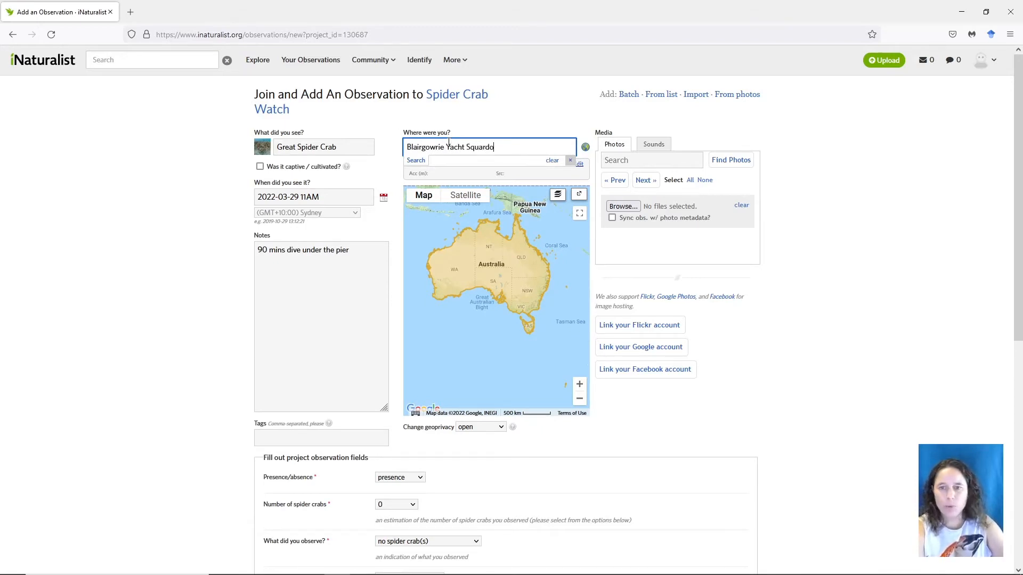
pyautogui.press('BackSpace')
pyautogui.press('BackSpace')
pyautogui.press('BackSpace')
pyautogui.write('dron')
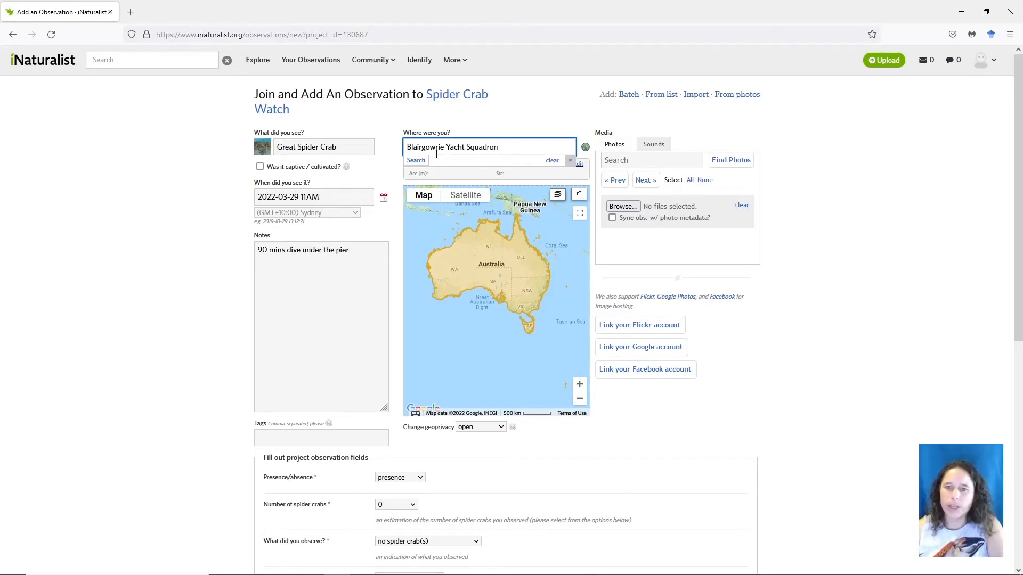
pyautogui.click(415, 161)
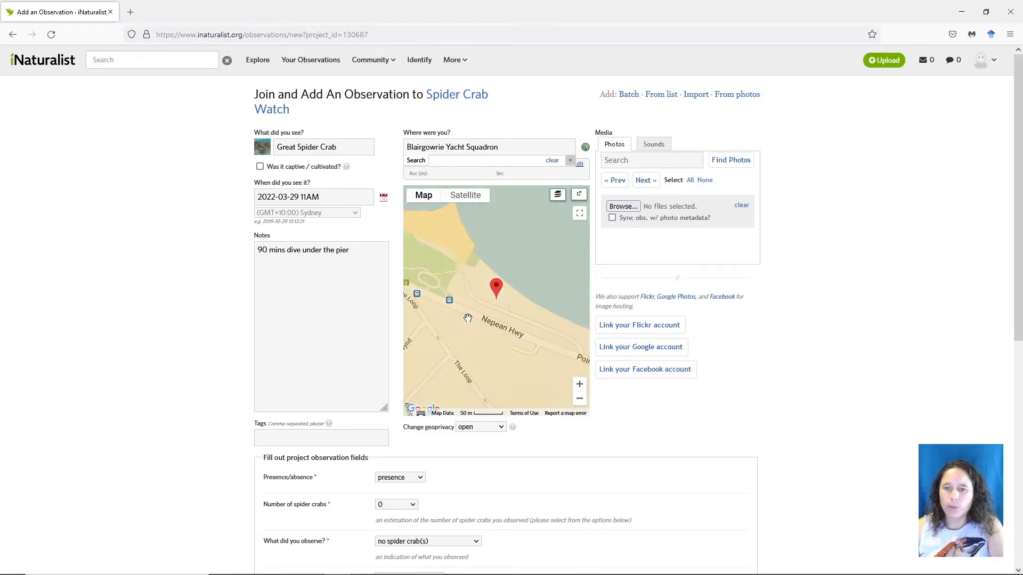
# Move the map marker from the land into the water just off the beach and check its latitude and longitude
pyautogui.moveTo(472, 329); pyautogui.dragTo(475, 359)
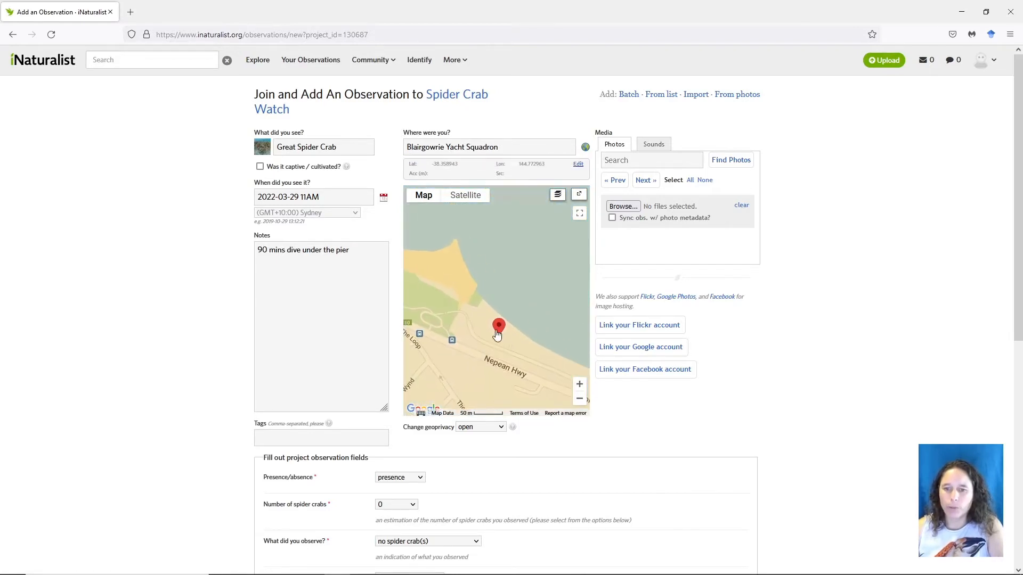
pyautogui.moveTo(498, 327); pyautogui.dragTo(495, 266)
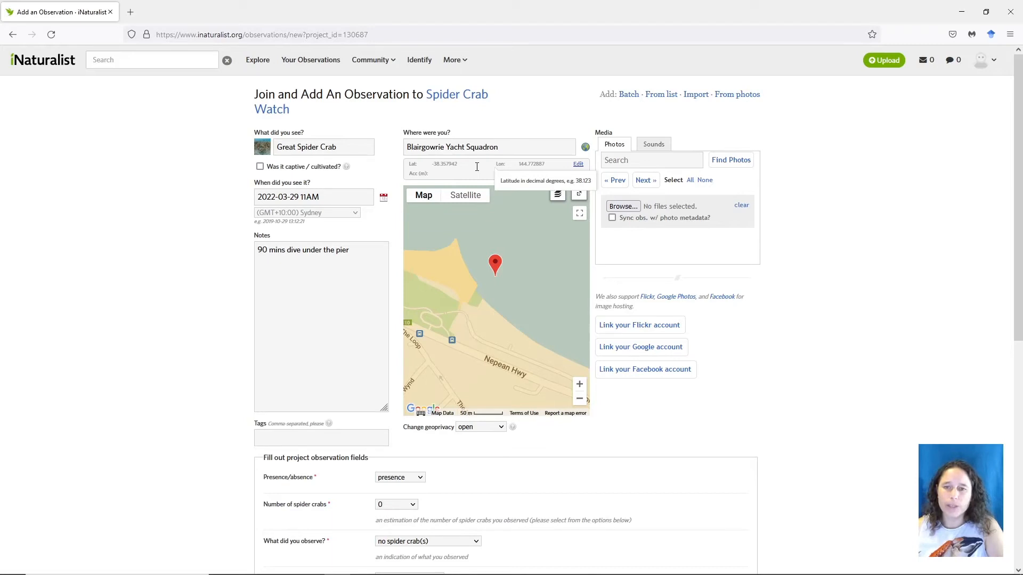
pyautogui.moveTo(470, 167); pyautogui.dragTo(426, 165)
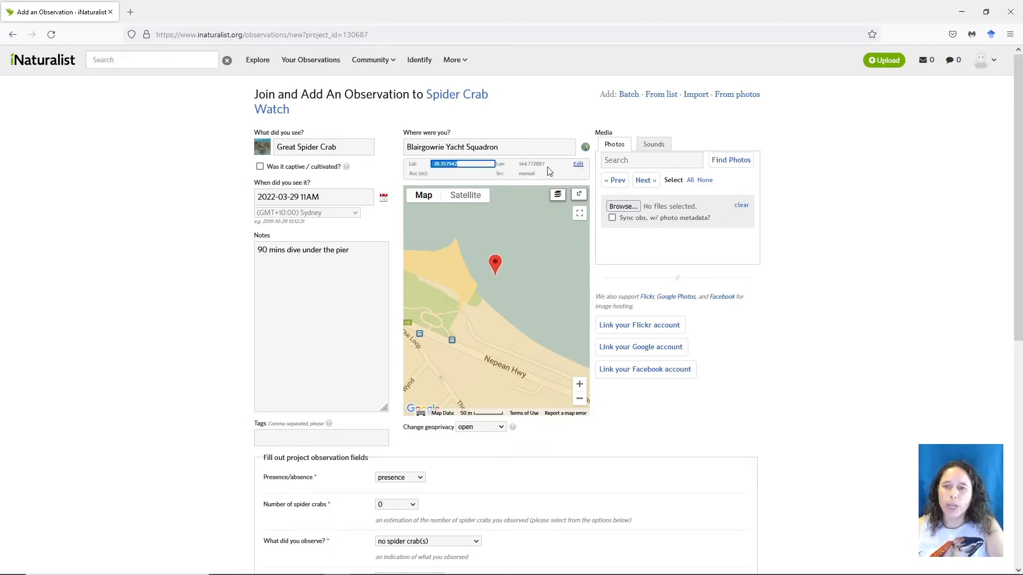
pyautogui.moveTo(548, 166); pyautogui.dragTo(517, 165)
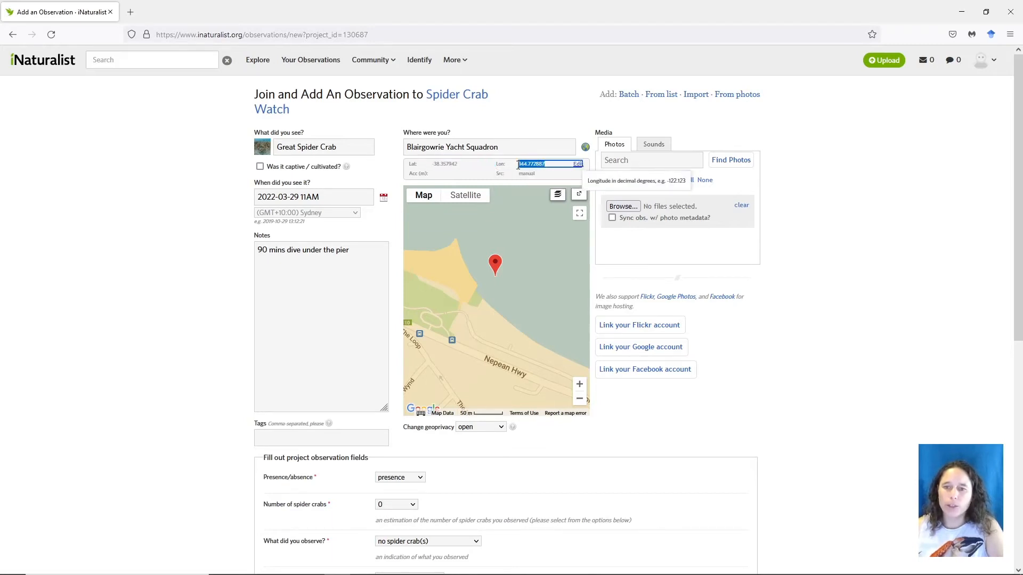
pyautogui.click(547, 164)
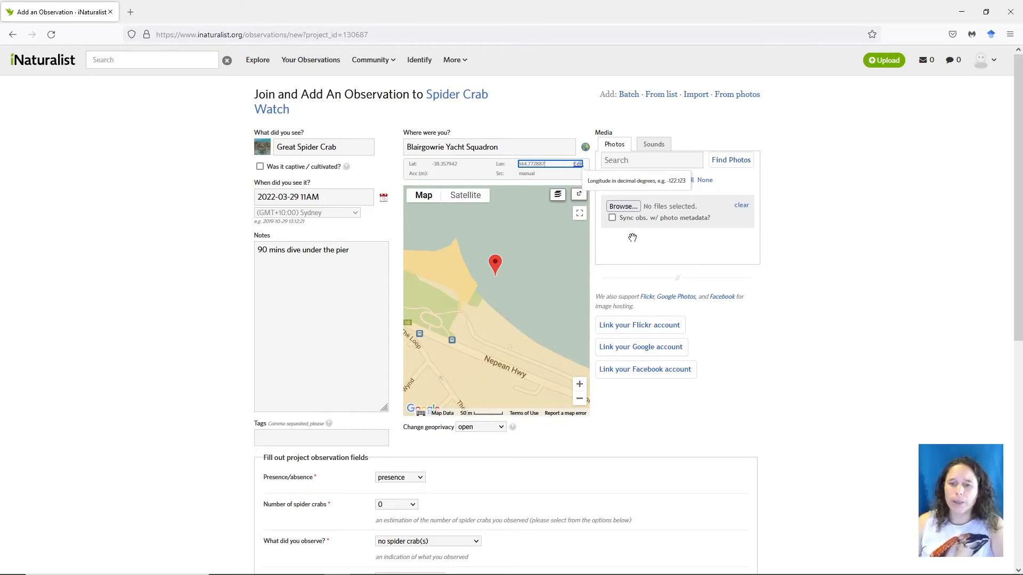
# Set the project's presence/absence field to absence
pyautogui.scroll(-2, 504, 450)
pyautogui.scroll(-5, 505, 449)
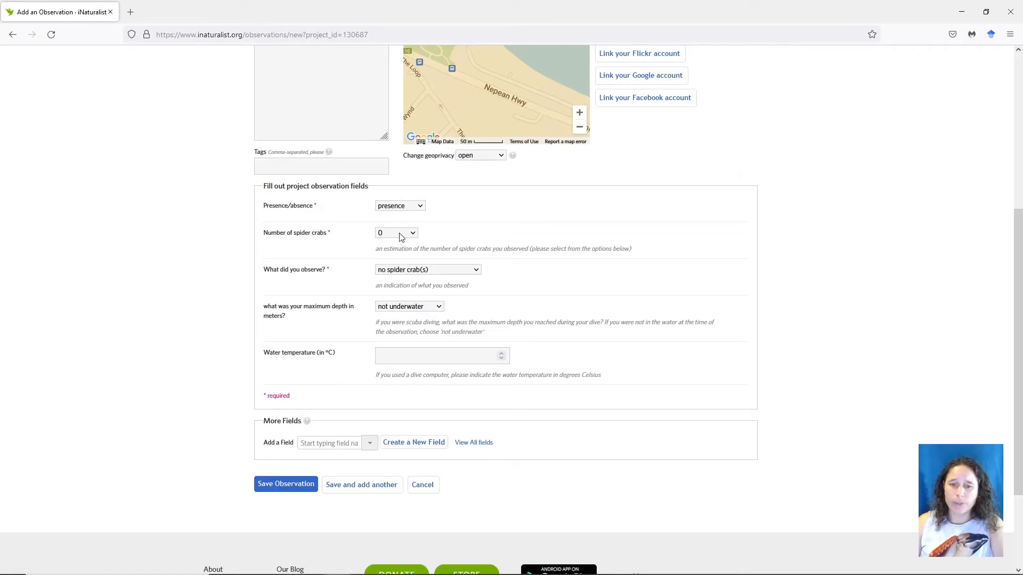
pyautogui.click(421, 207)
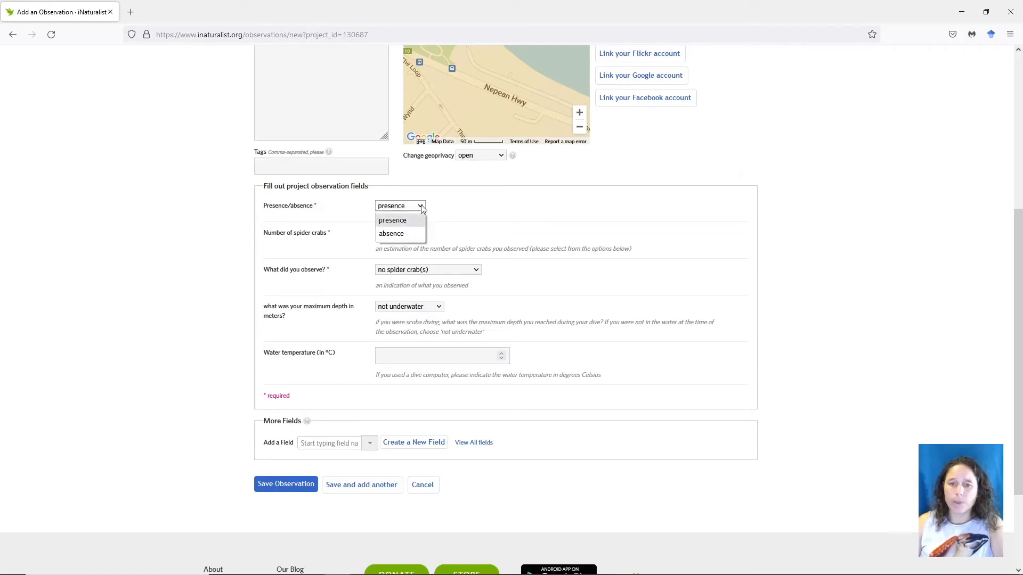
pyautogui.click(400, 237)
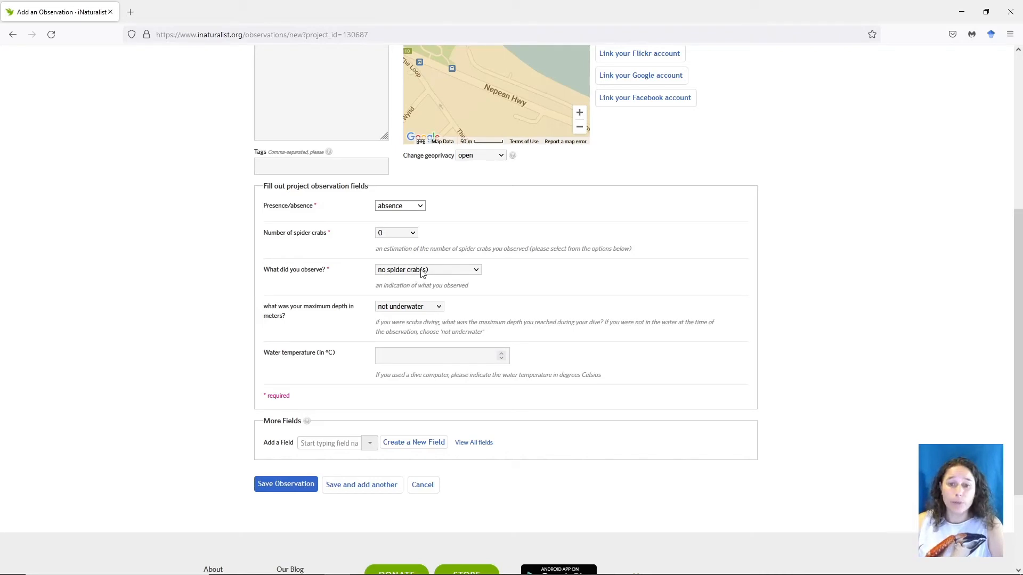
# Keep "no spider crab(s)" as what was observed and set the maximum depth in meters to 0.1-5
pyautogui.click(476, 271)
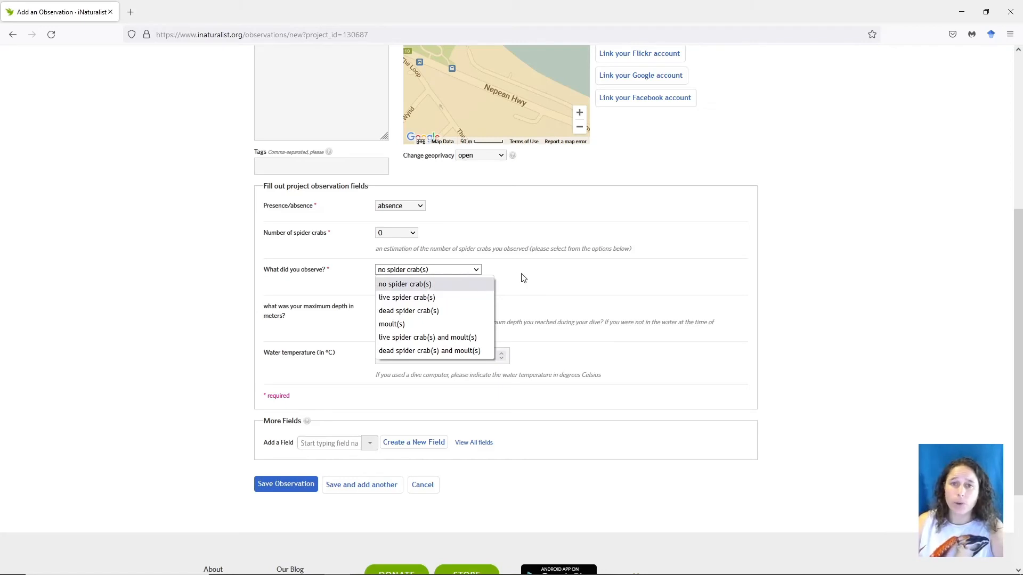
pyautogui.click(397, 272)
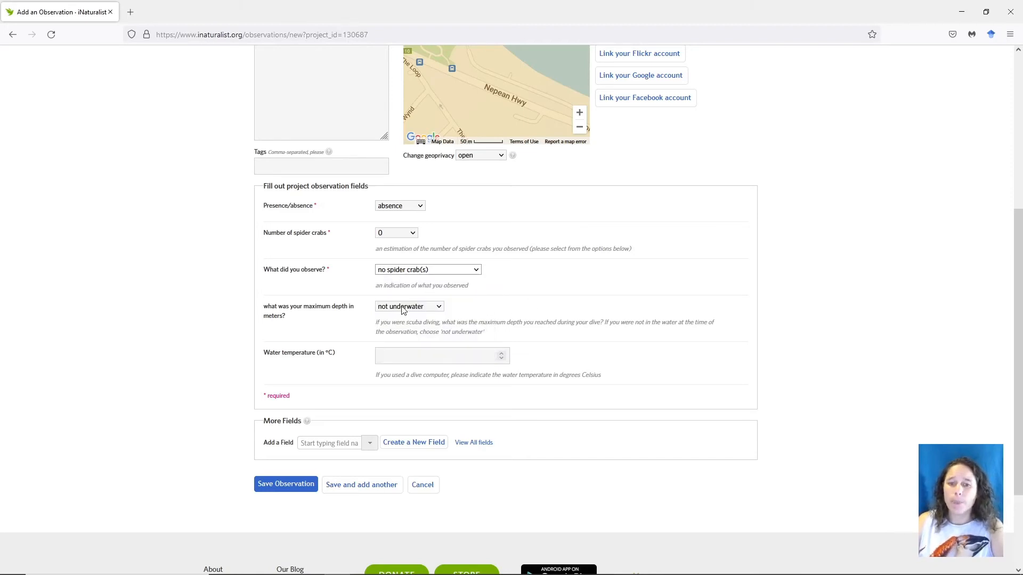
pyautogui.click(402, 309)
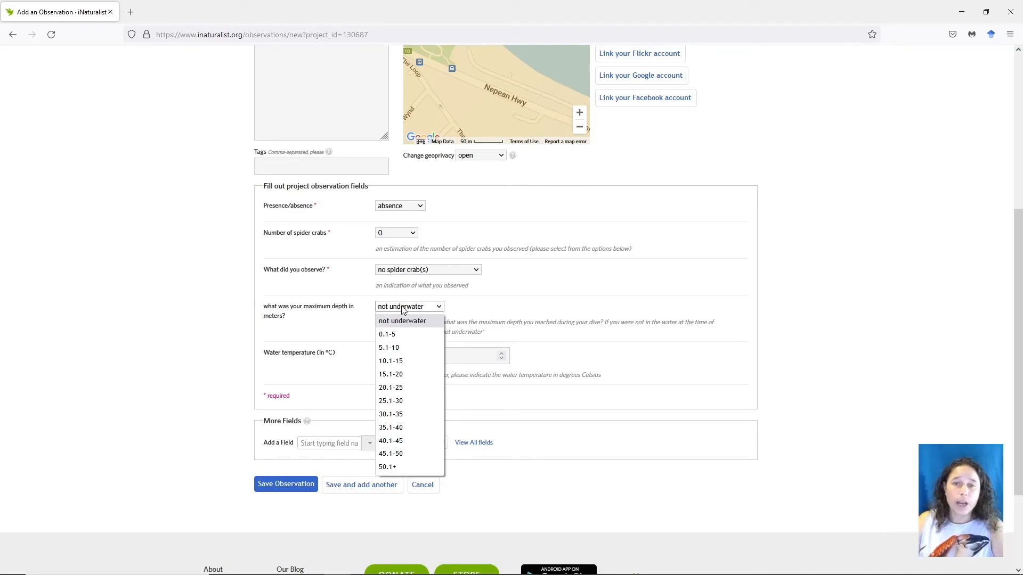
pyautogui.click(401, 339)
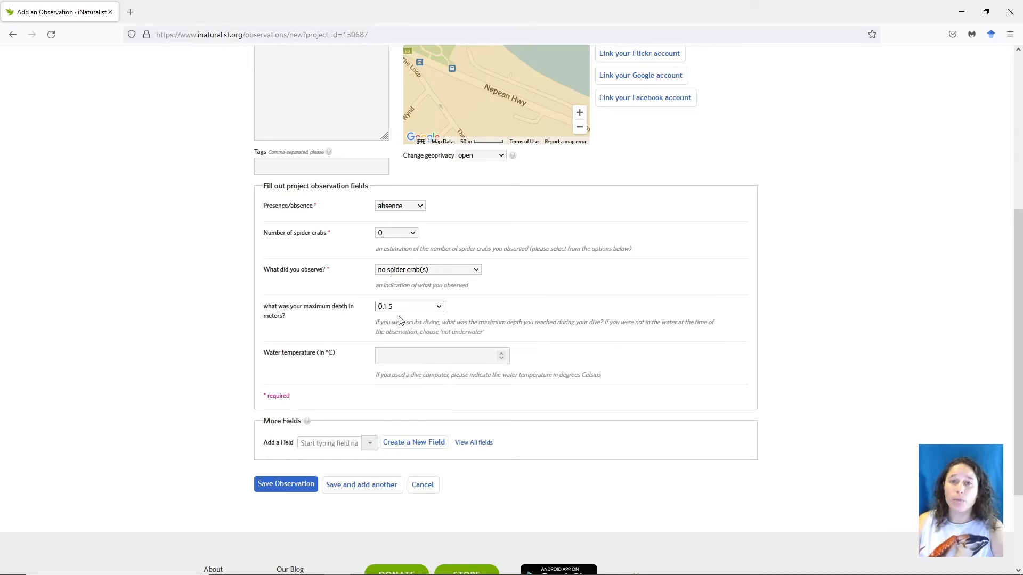
# Set the water temperature project field to 19 °C
pyautogui.click(398, 355)
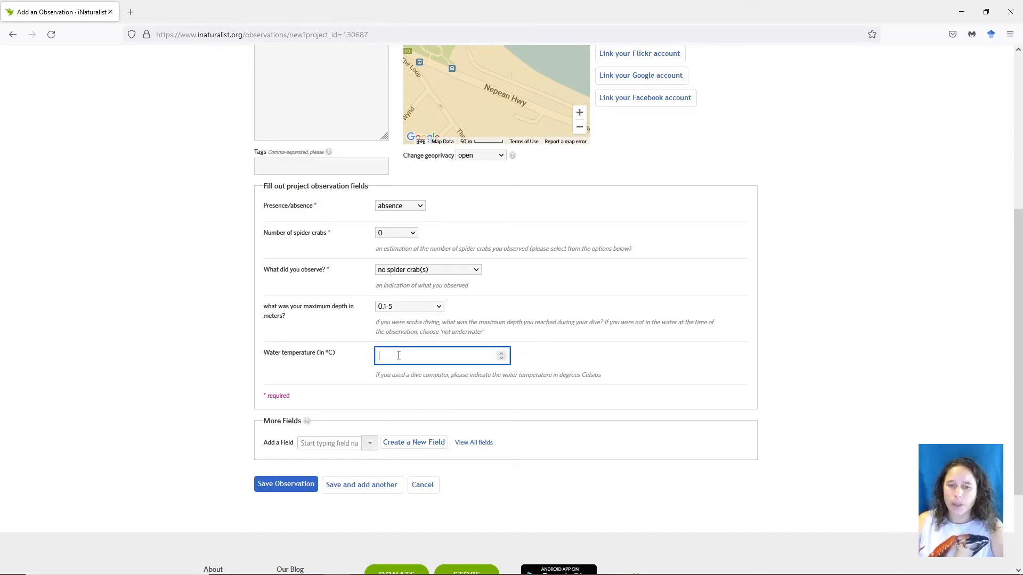
pyautogui.write('19')
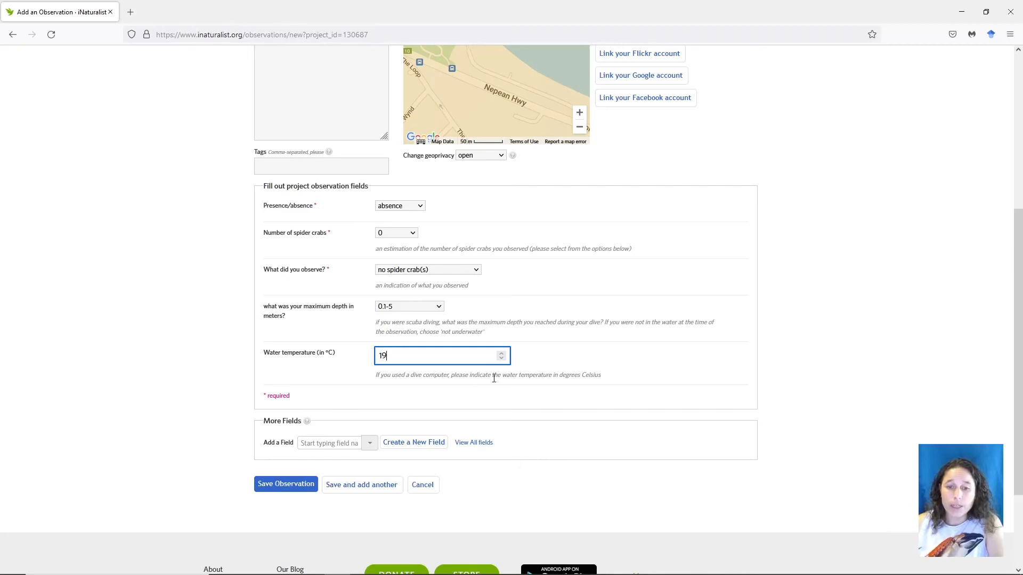
# Review the dive notes and the filled-out project fields, and save the observation
pyautogui.scroll(5, 493, 378)
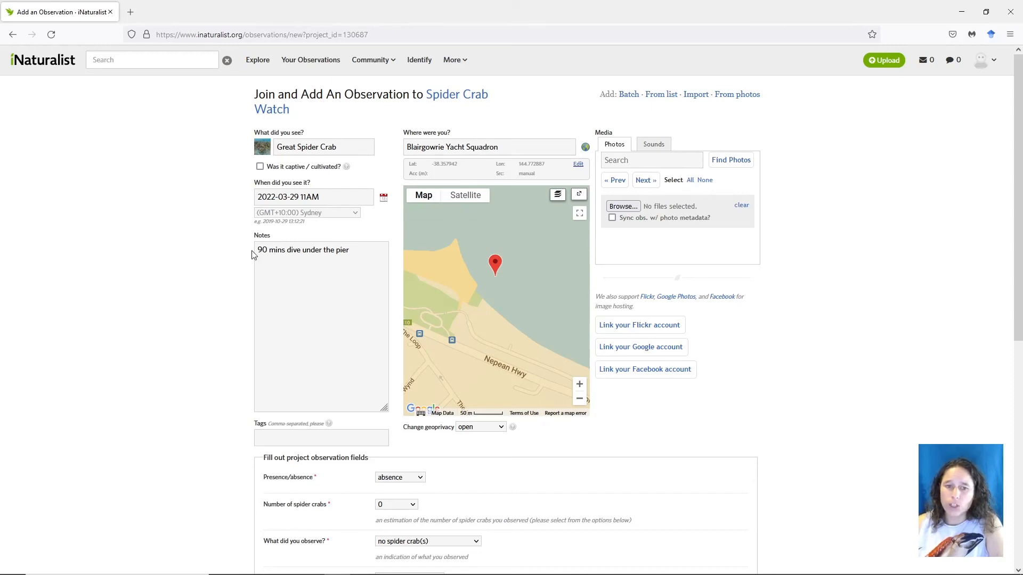
pyautogui.moveTo(257, 251); pyautogui.dragTo(384, 244)
pyautogui.click(369, 255)
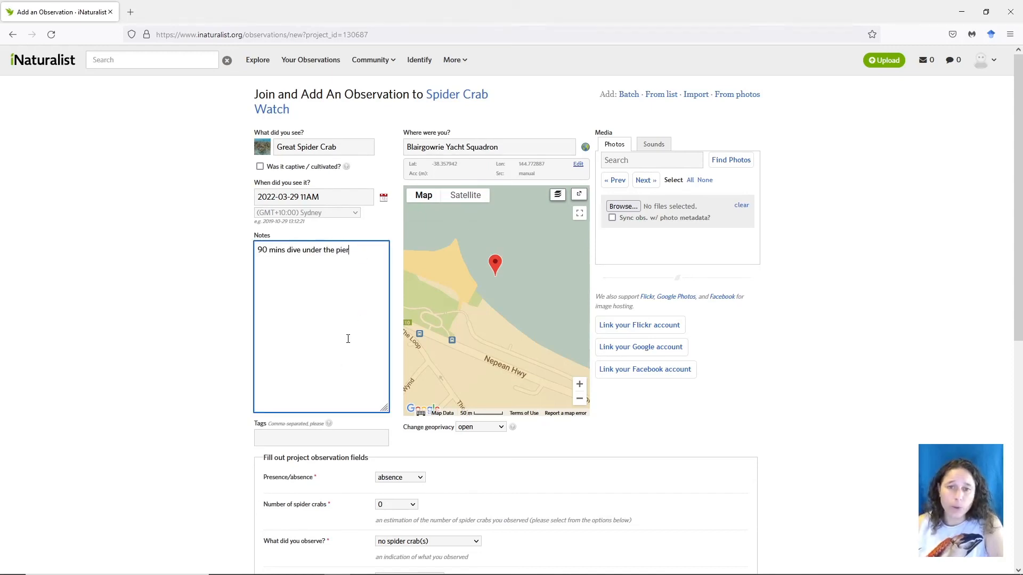
pyautogui.scroll(-7, 348, 339)
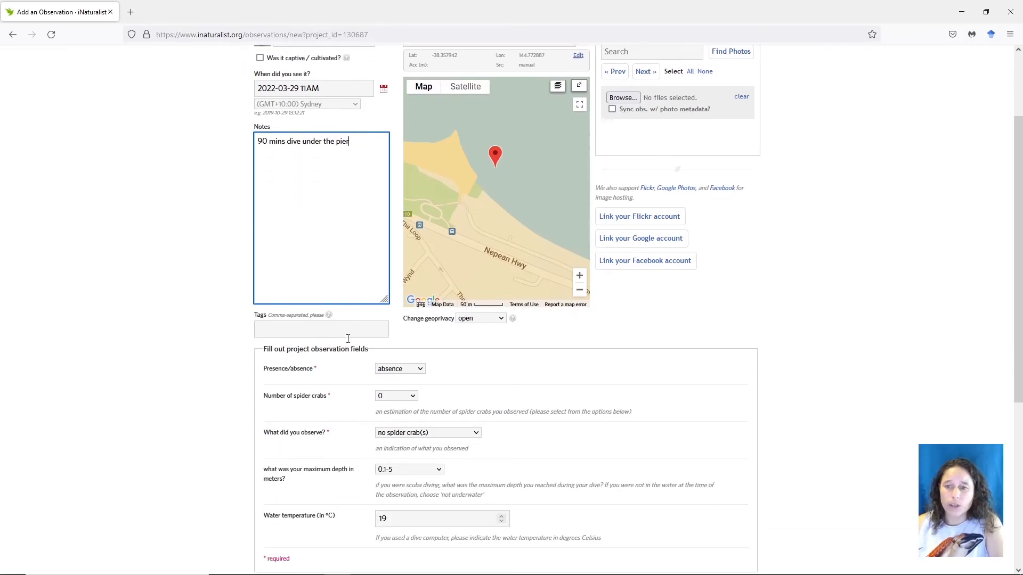
pyautogui.scroll(-2, 348, 343)
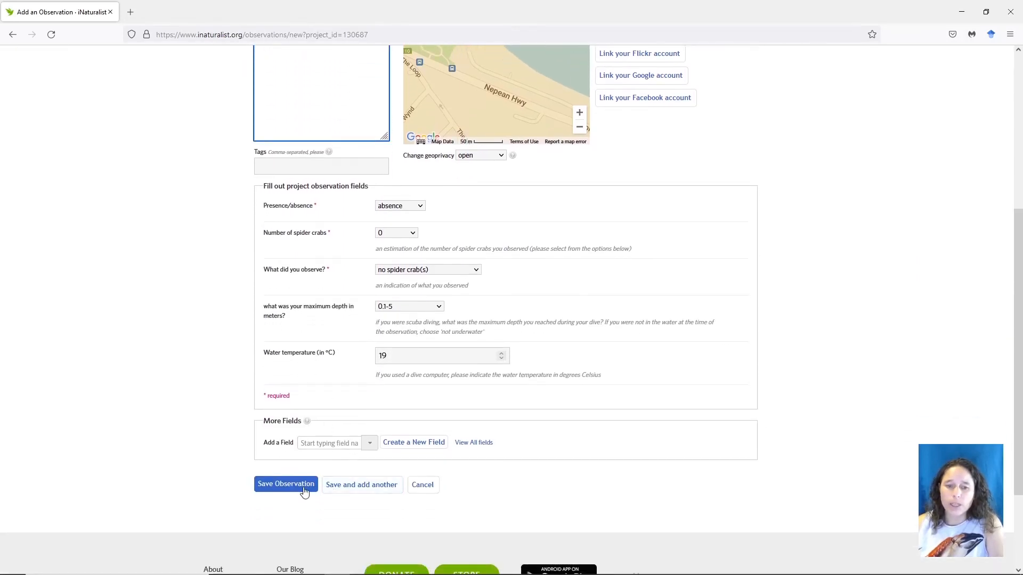
pyautogui.click(292, 484)
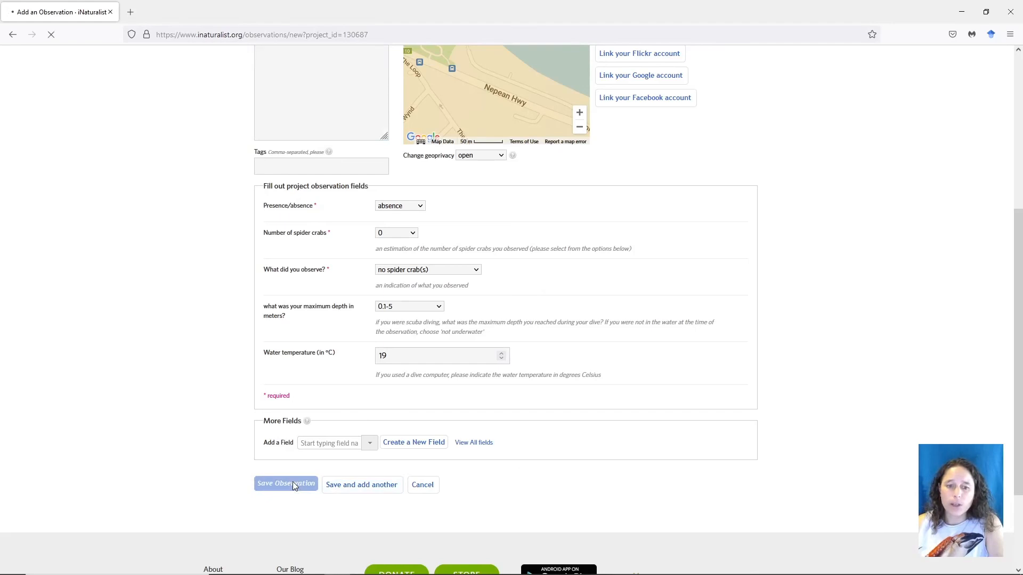